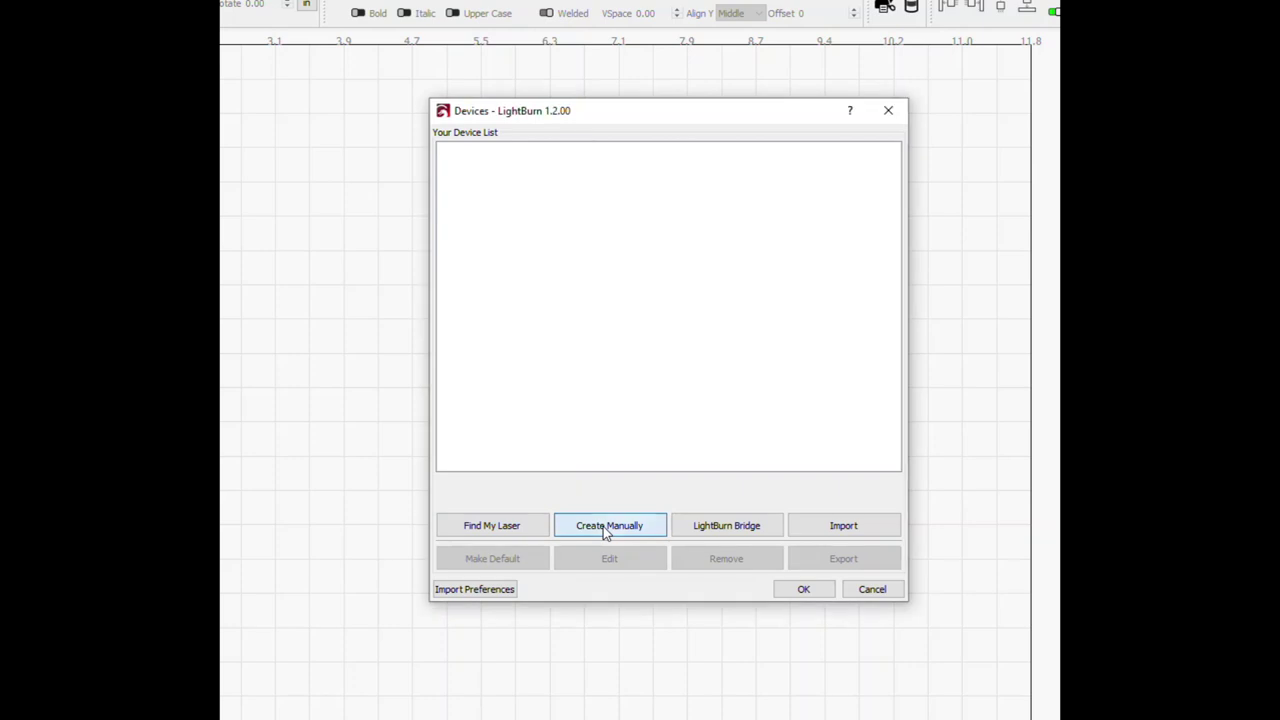
Step: Start a manual laser setup with a GRBL controller on a Serial/USB connection
{"action": "left_click", "coordinate": [605, 530]}
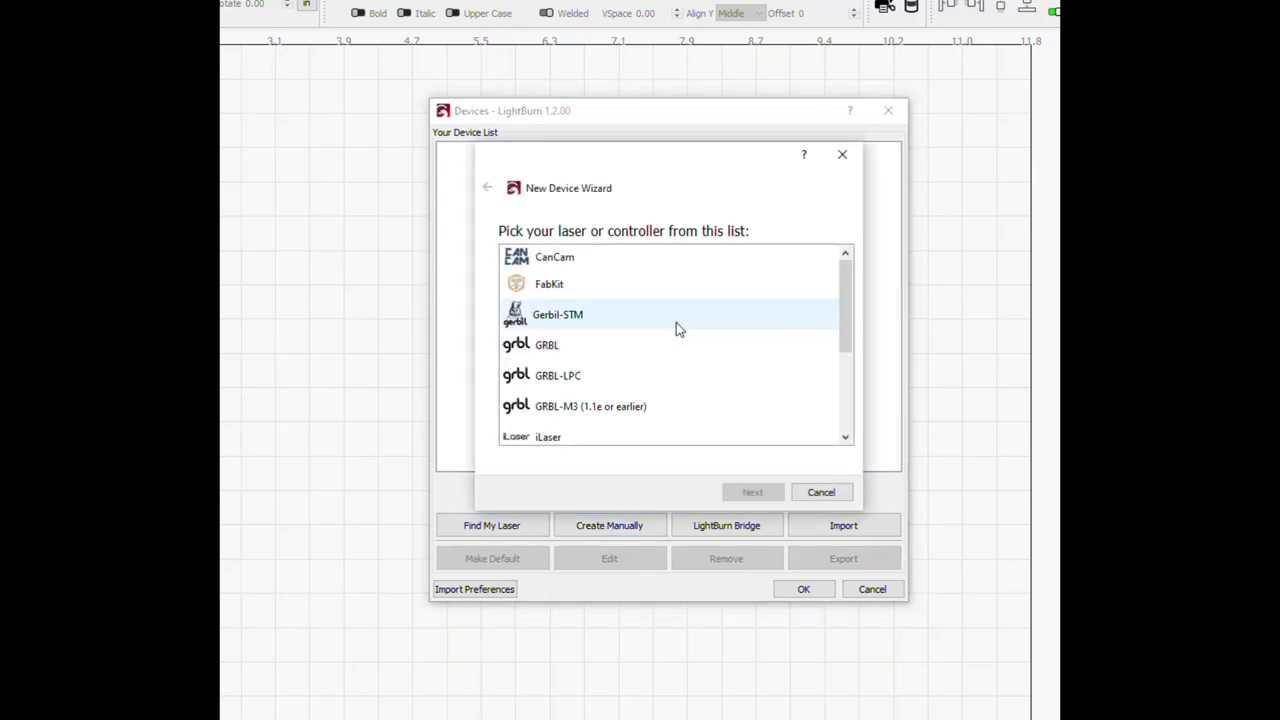
{"action": "left_click", "coordinate": [558, 355]}
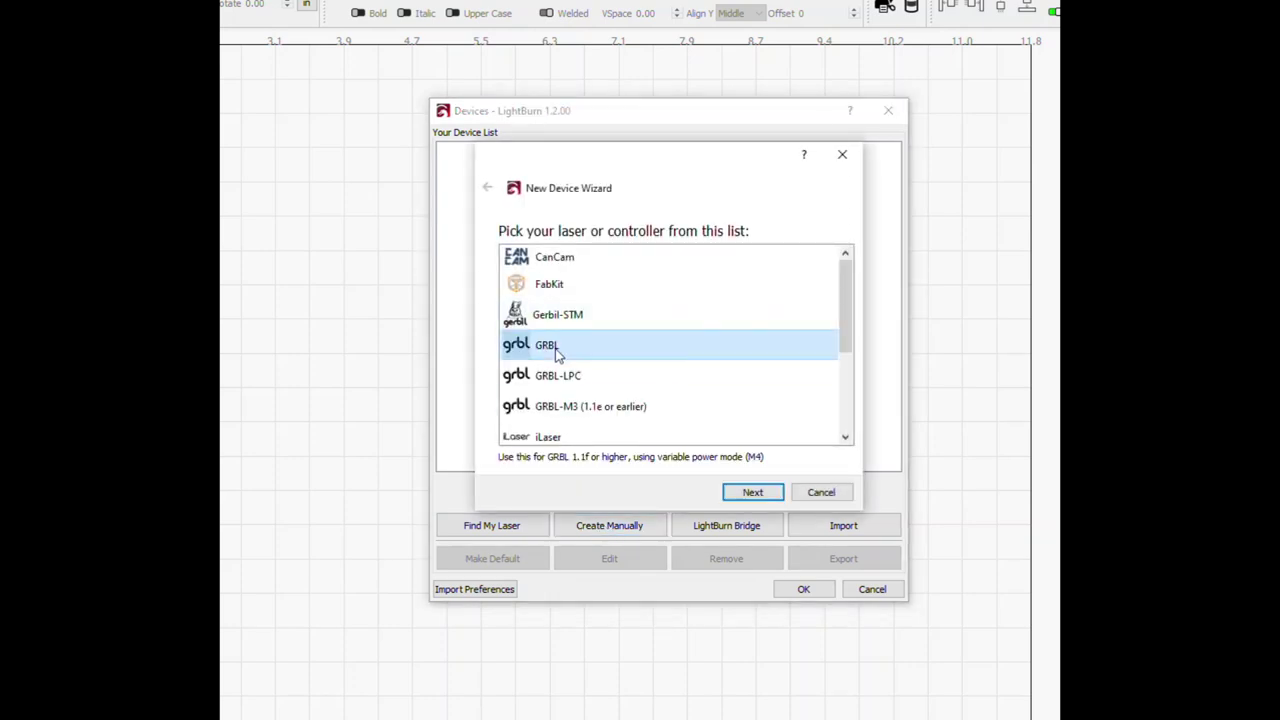
{"action": "left_click", "coordinate": [748, 493]}
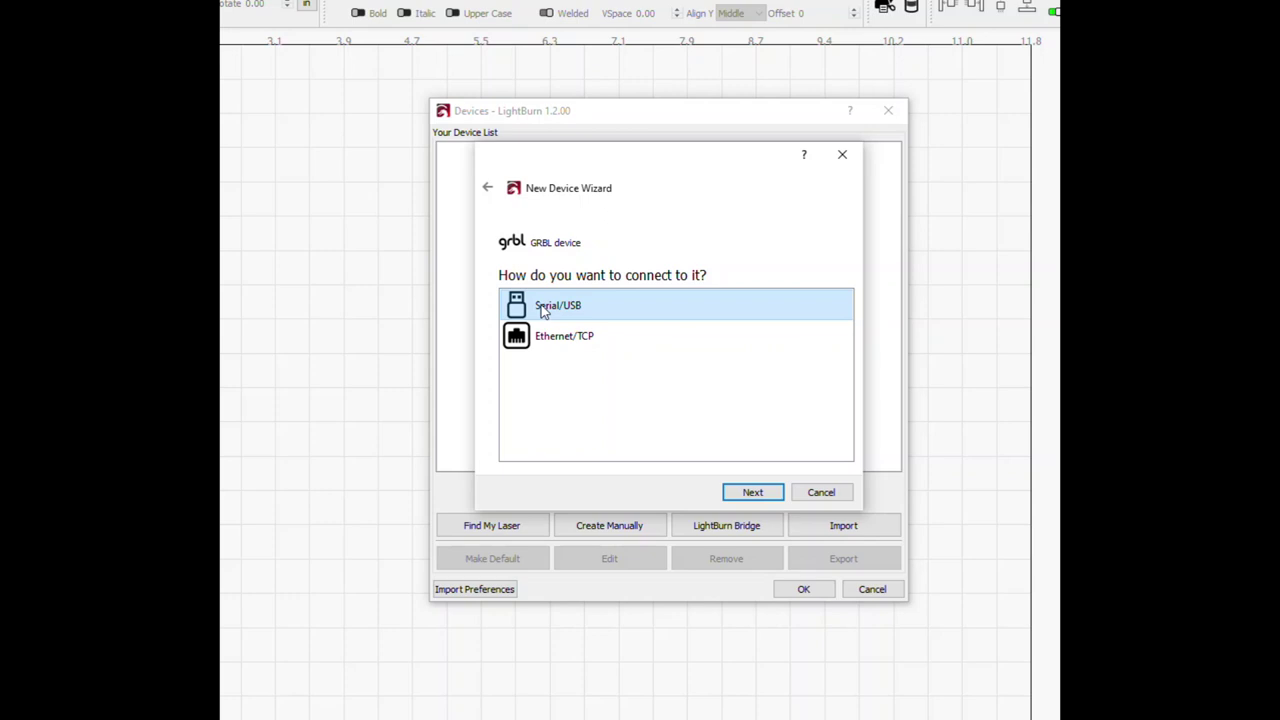
{"action": "left_click", "coordinate": [755, 493]}
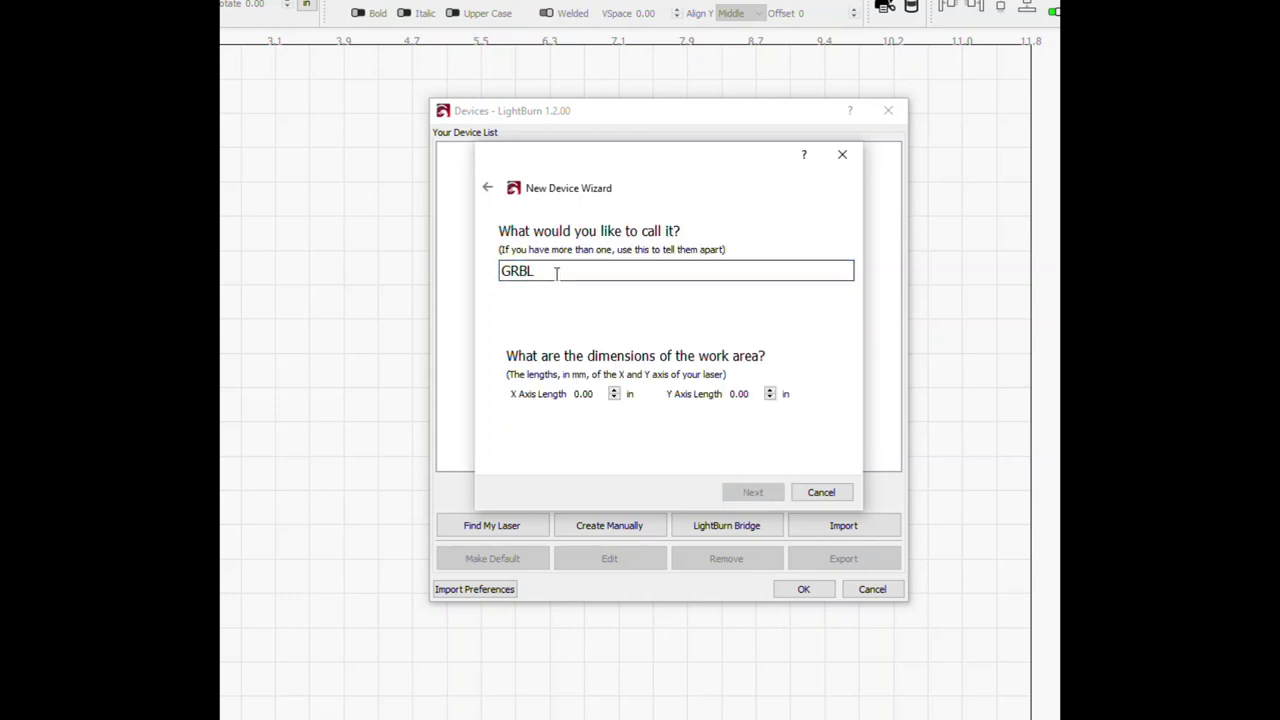
Step: Name the device 'laser' with 15.75 in X and Y axis lengths
{"action": "left_click_drag", "start_coordinate": [556, 273], "coordinate": [495, 272]}
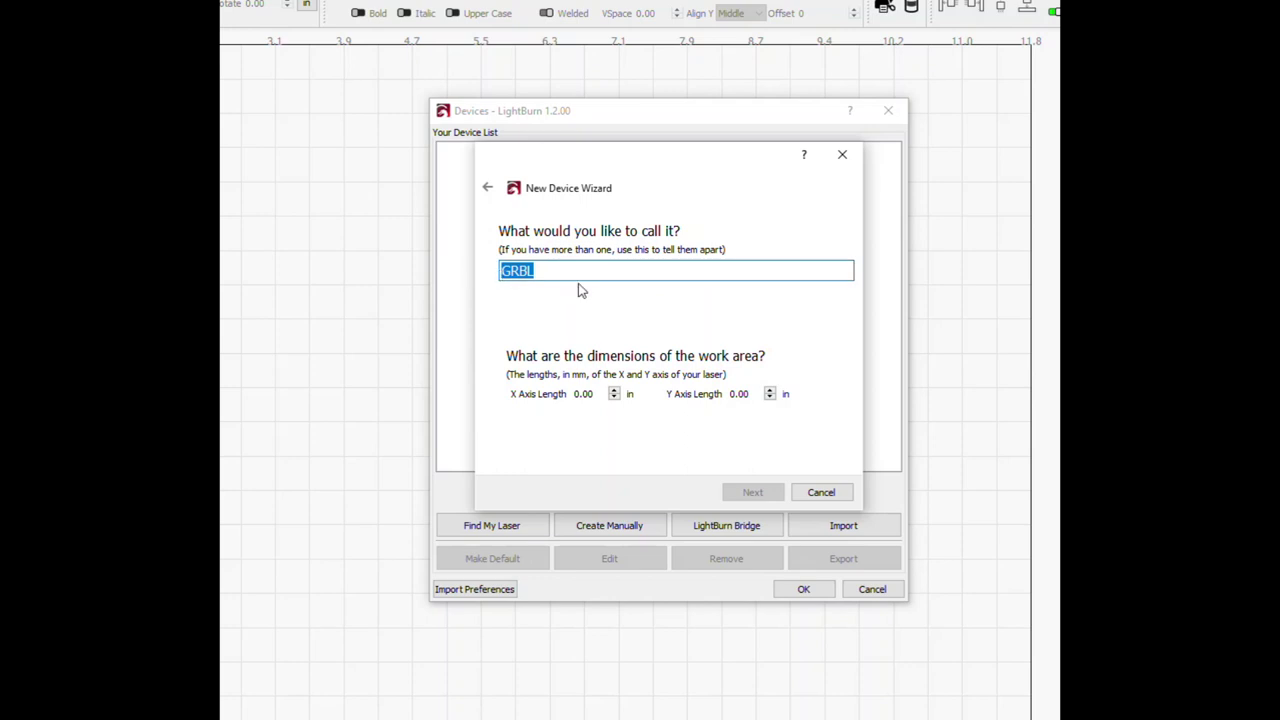
{"action": "type", "text": "laser"}
{"action": "left_click_drag", "start_coordinate": [592, 396], "coordinate": [575, 398]}
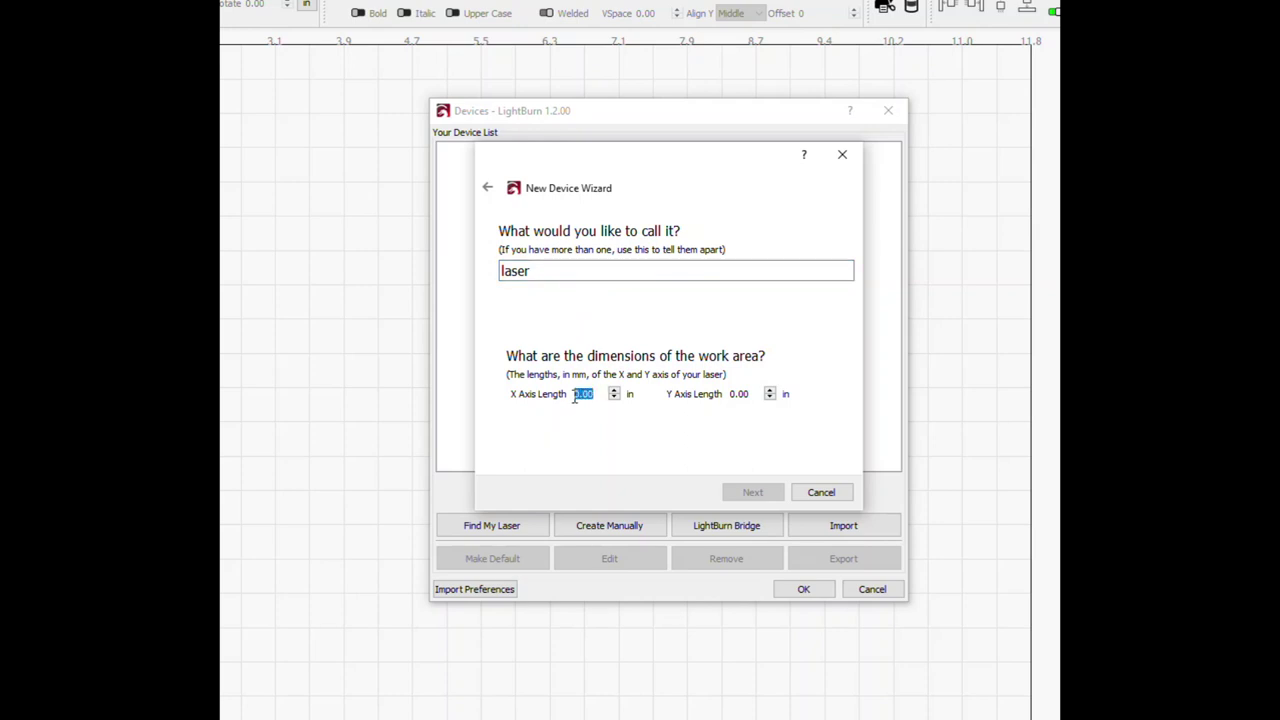
{"action": "type", "text": "15.75"}
{"action": "left_click_drag", "start_coordinate": [752, 395], "coordinate": [716, 402]}
{"action": "type", "text": "15."}
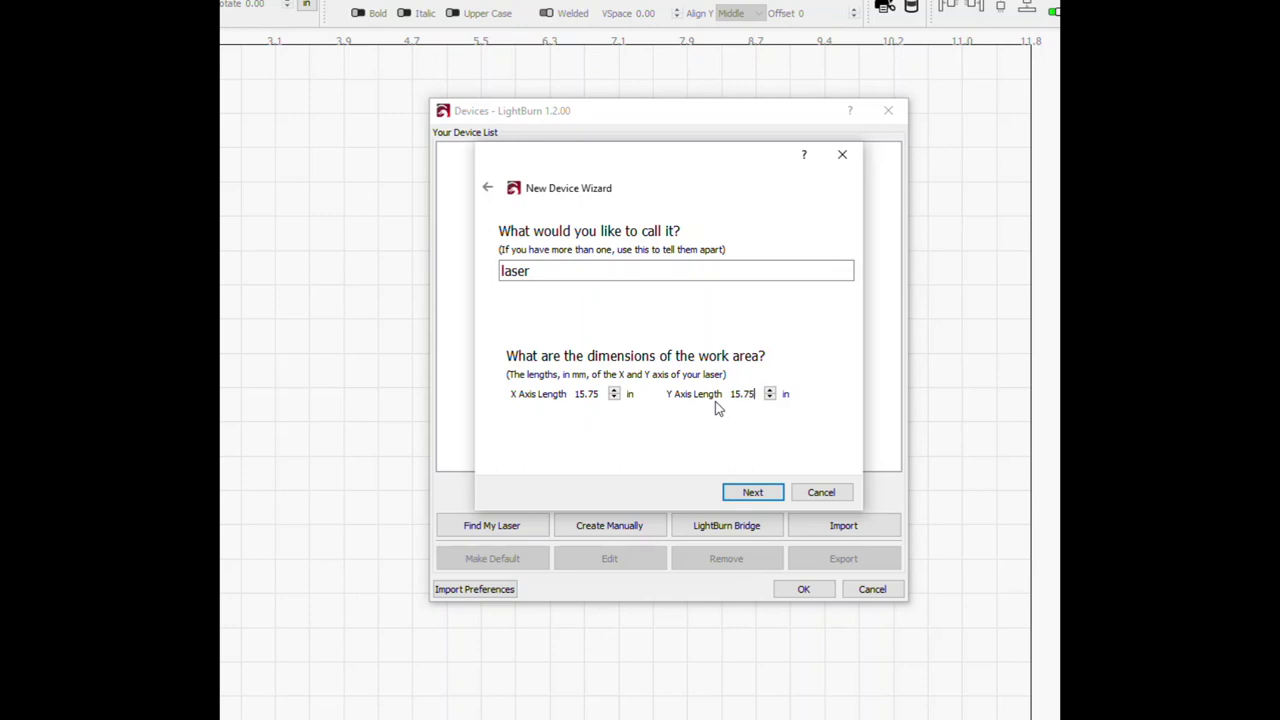
Step: Keep the front-left origin, disable auto-homing, finish setup and select the new laser
{"action": "left_click", "coordinate": [754, 497]}
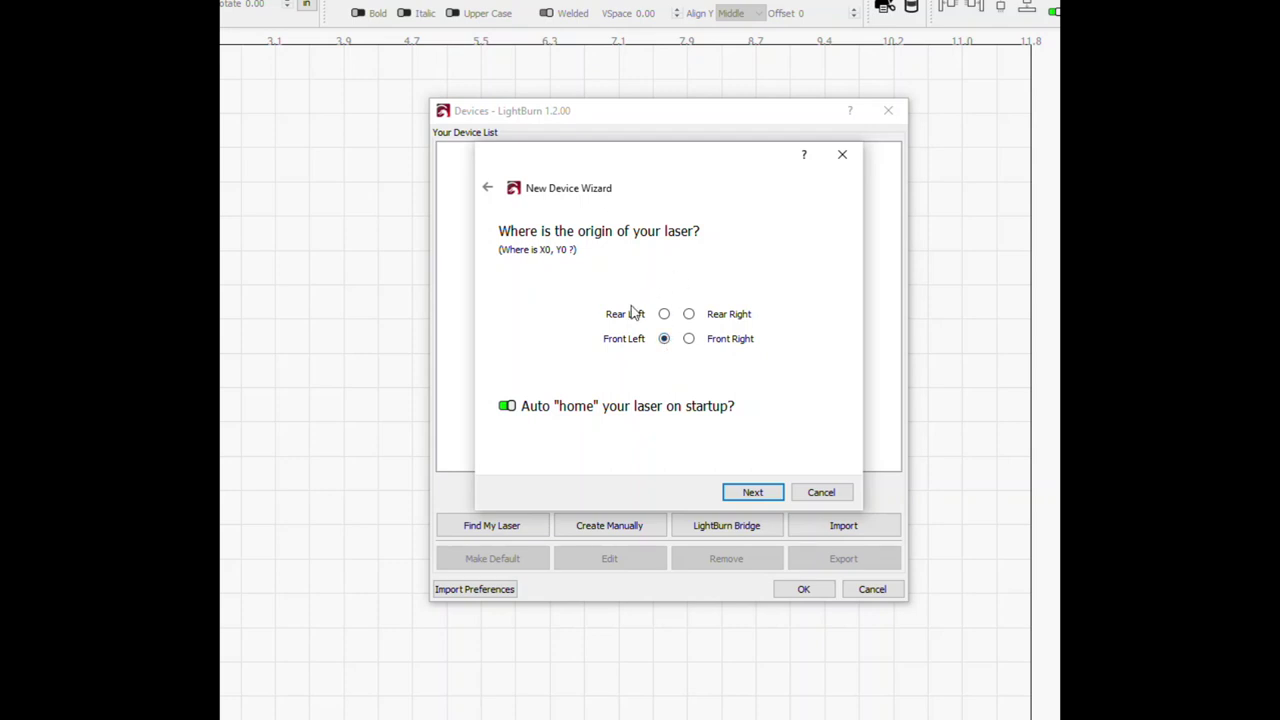
{"action": "left_click", "coordinate": [506, 407]}
{"action": "left_click", "coordinate": [760, 492]}
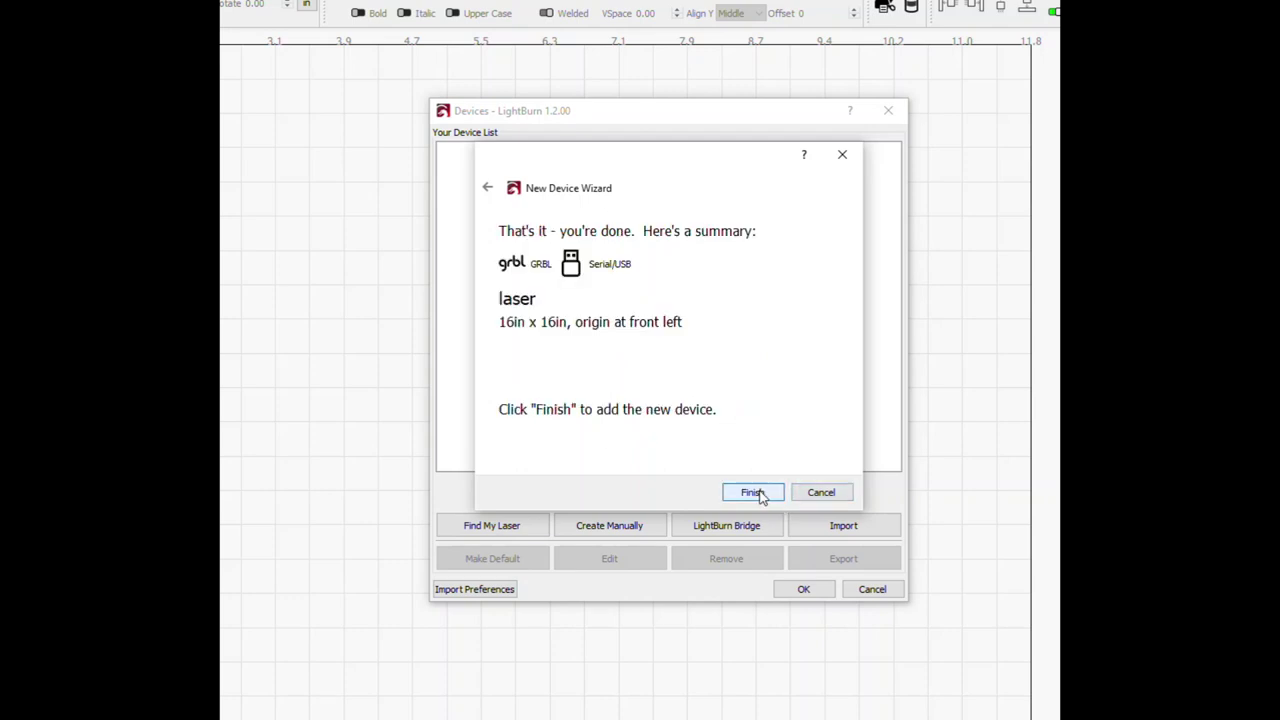
{"action": "left_click", "coordinate": [758, 493]}
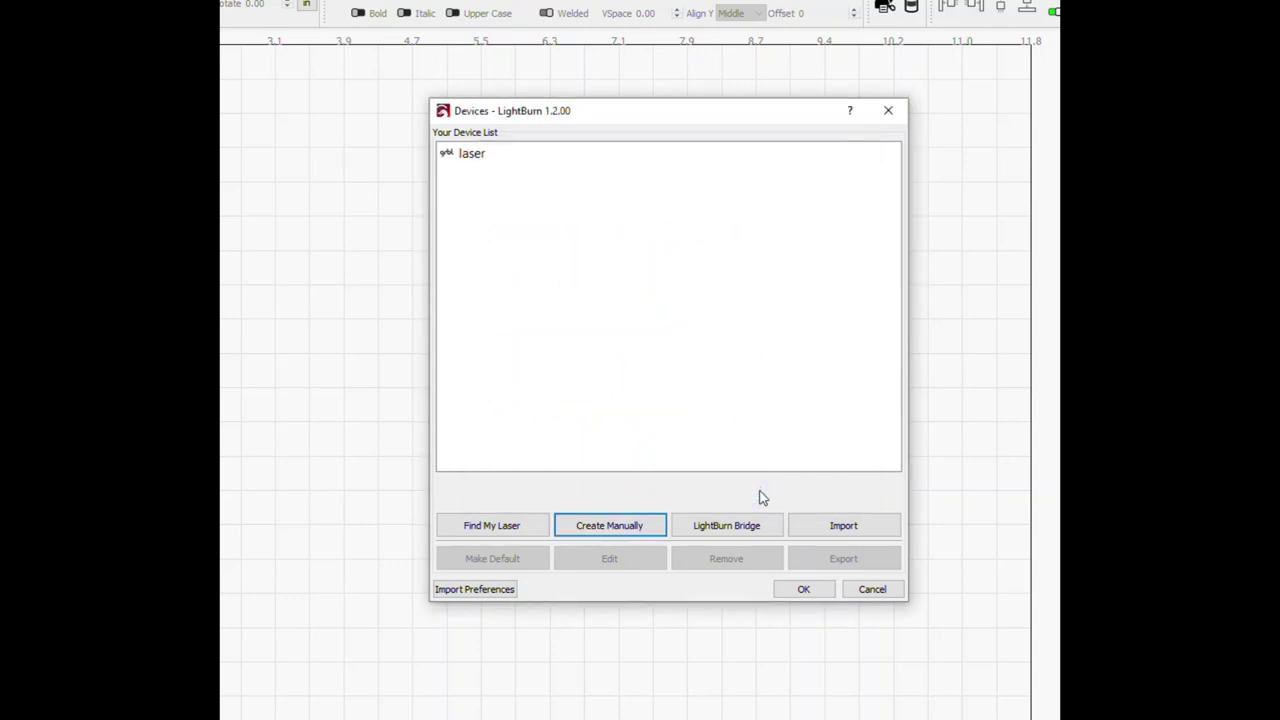
{"action": "left_click", "coordinate": [477, 160]}
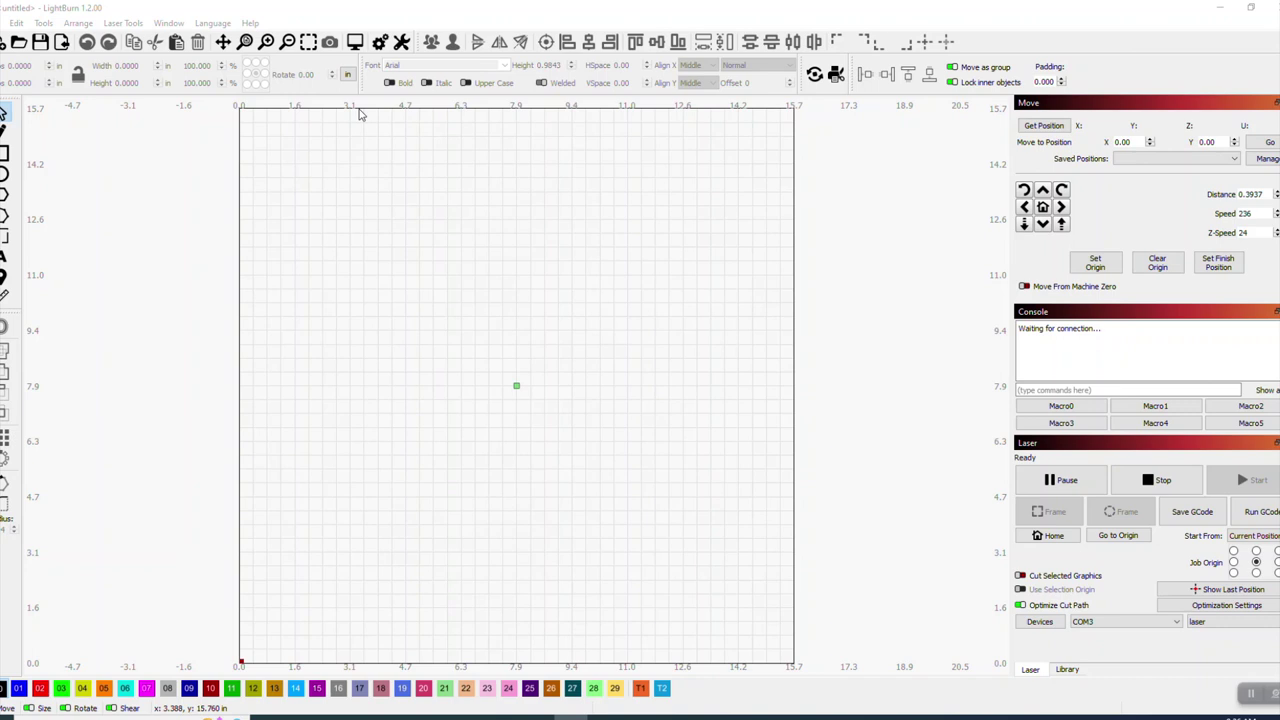
{"action": "left_click", "coordinate": [379, 43]}
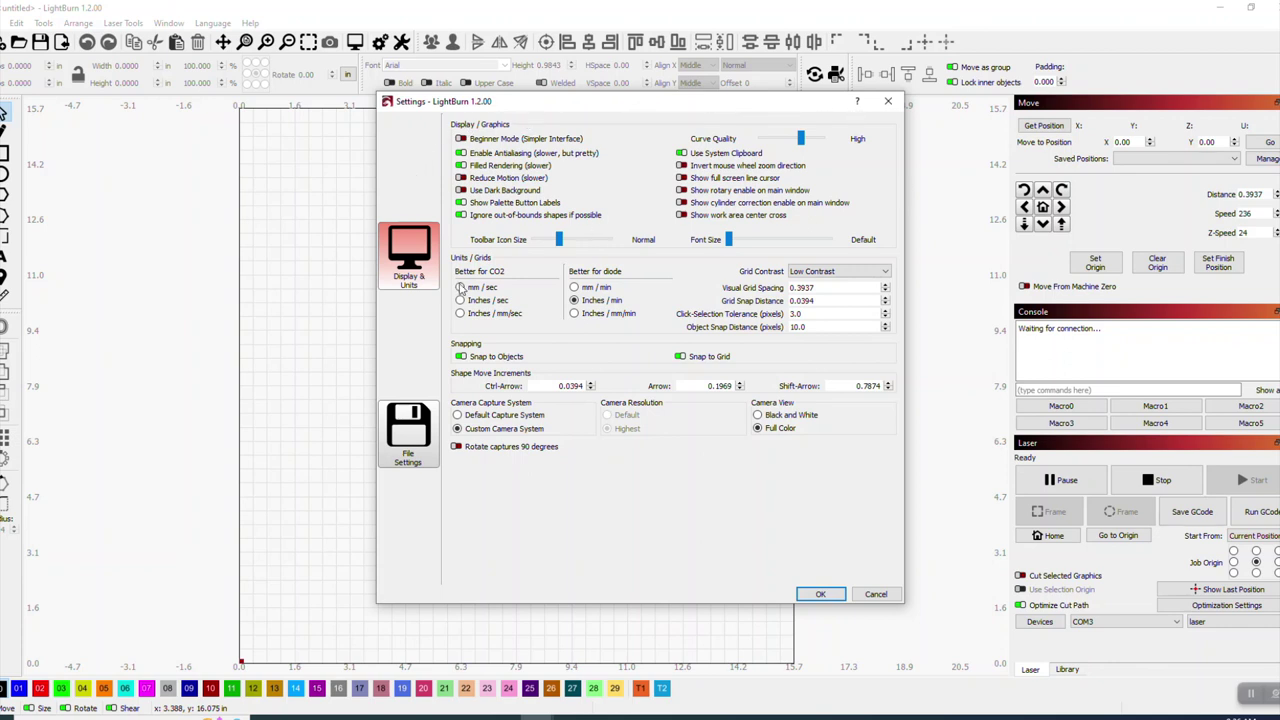
{"action": "left_click", "coordinate": [574, 288]}
{"action": "left_click", "coordinate": [575, 301]}
{"action": "left_click", "coordinate": [820, 594]}
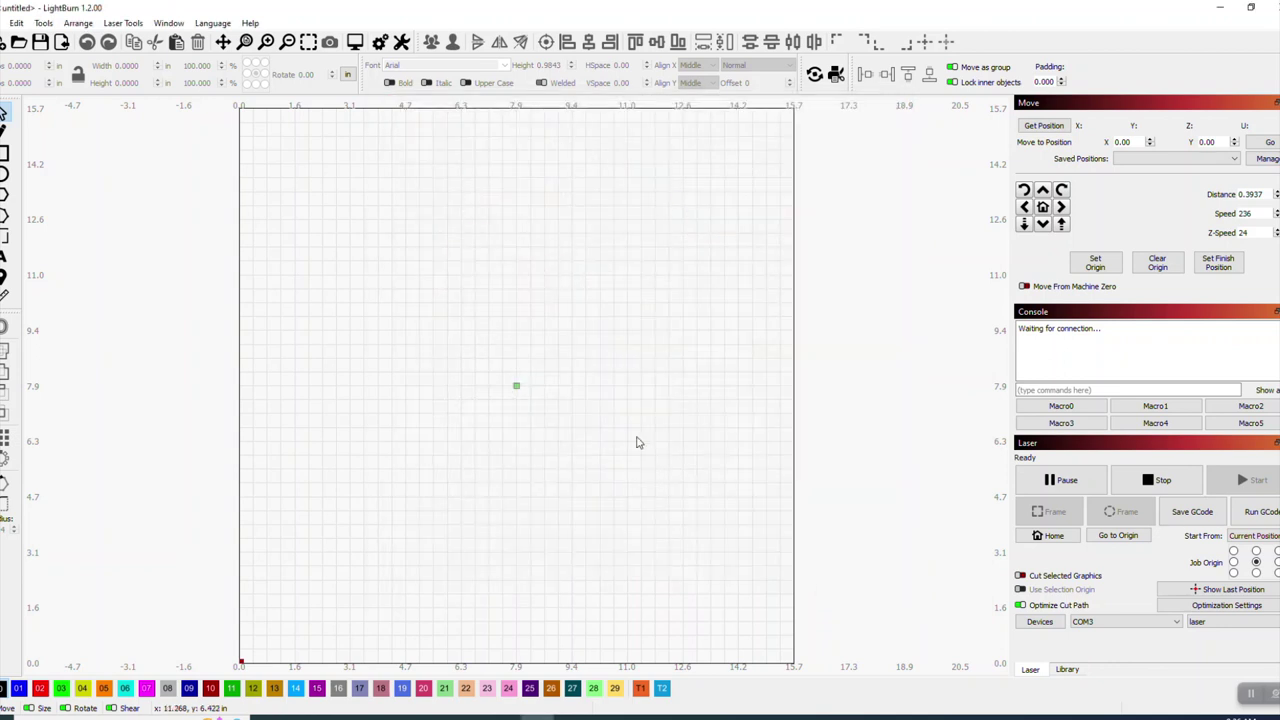
Step: Check 'Enable laser fire button' in the laser's Device Settings
{"action": "left_click", "coordinate": [401, 43]}
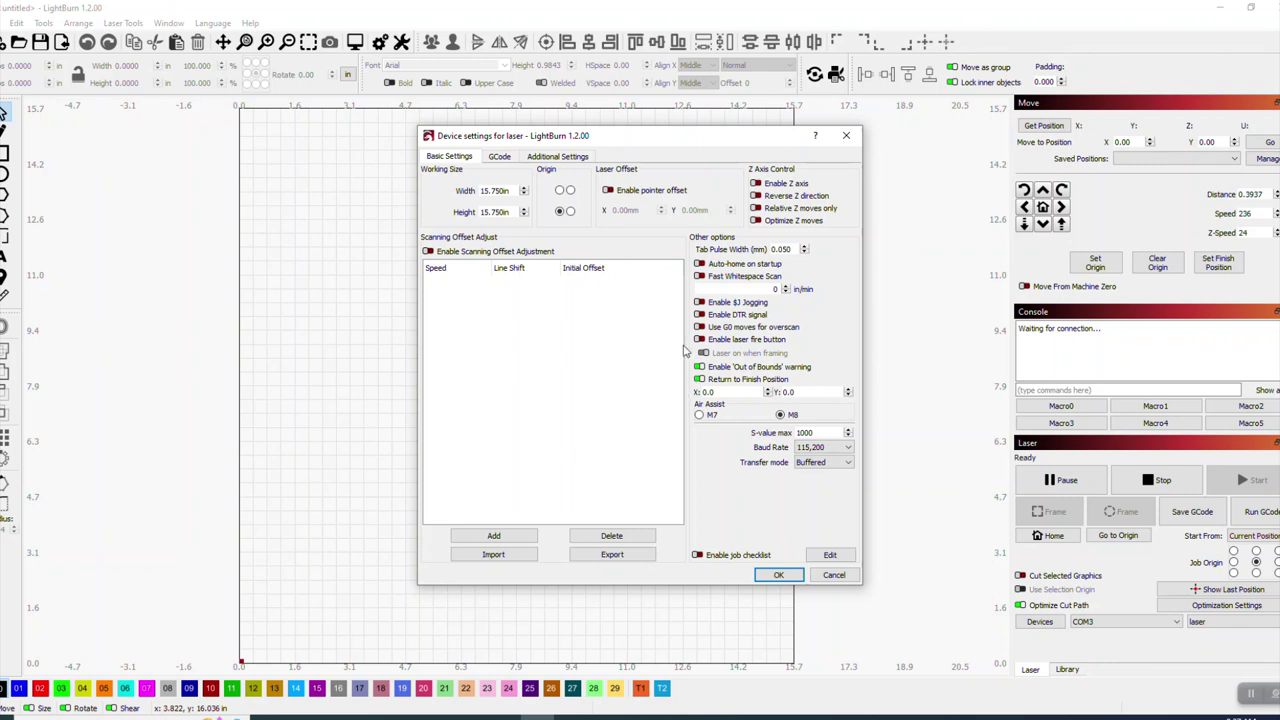
{"action": "left_click", "coordinate": [700, 342]}
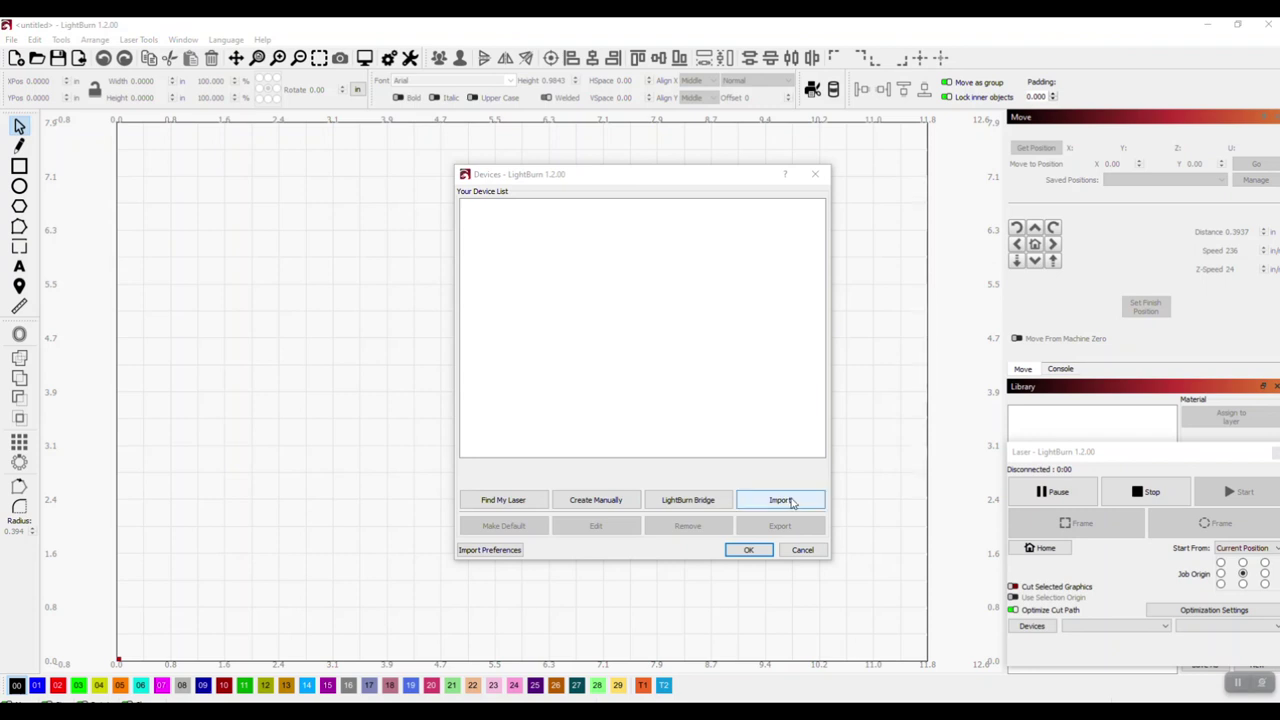
Step: Import xTool-D1-V2 from the Desktop and confirm xTool D1 as the active laser
{"action": "left_click", "coordinate": [780, 498]}
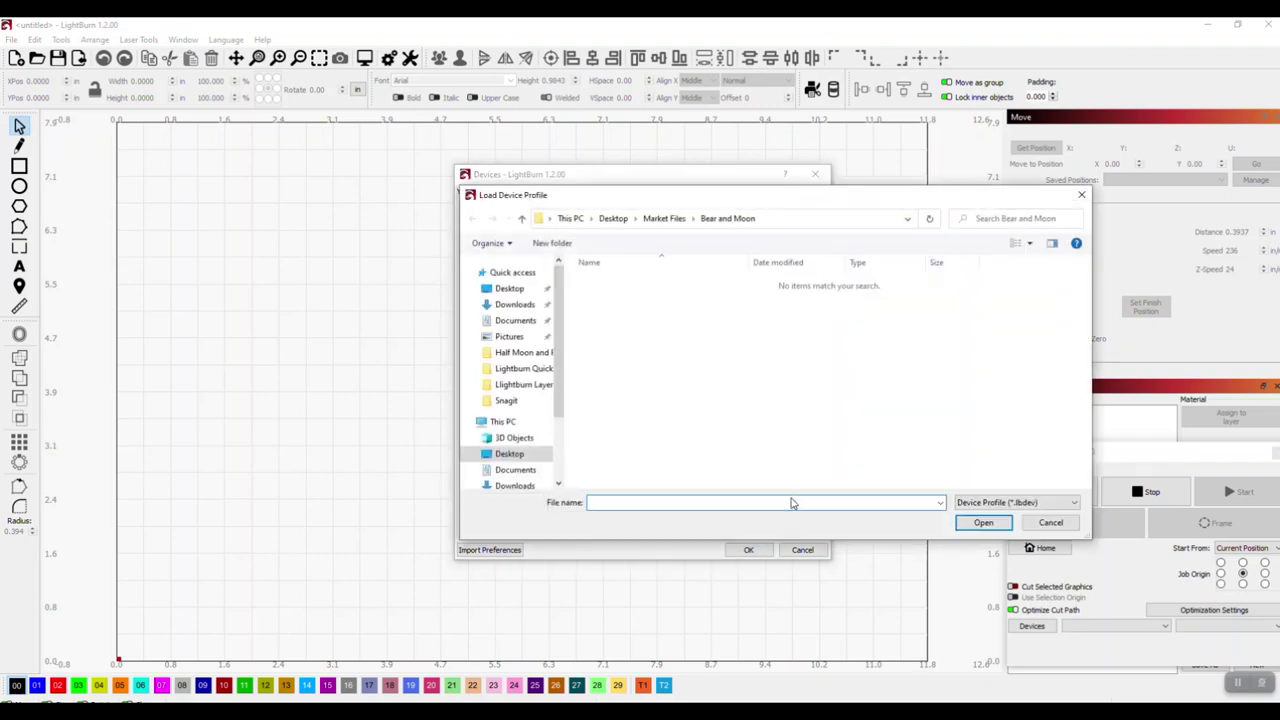
{"action": "left_click", "coordinate": [510, 454]}
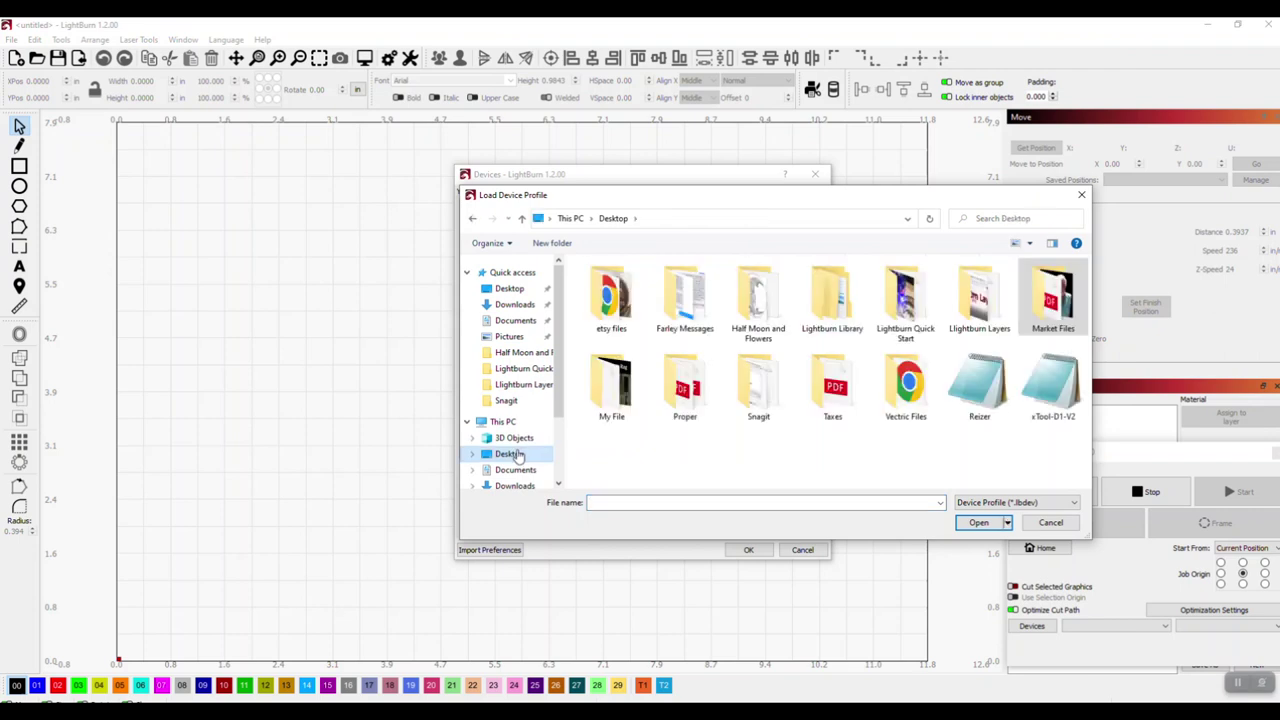
{"action": "double_click", "coordinate": [1055, 393]}
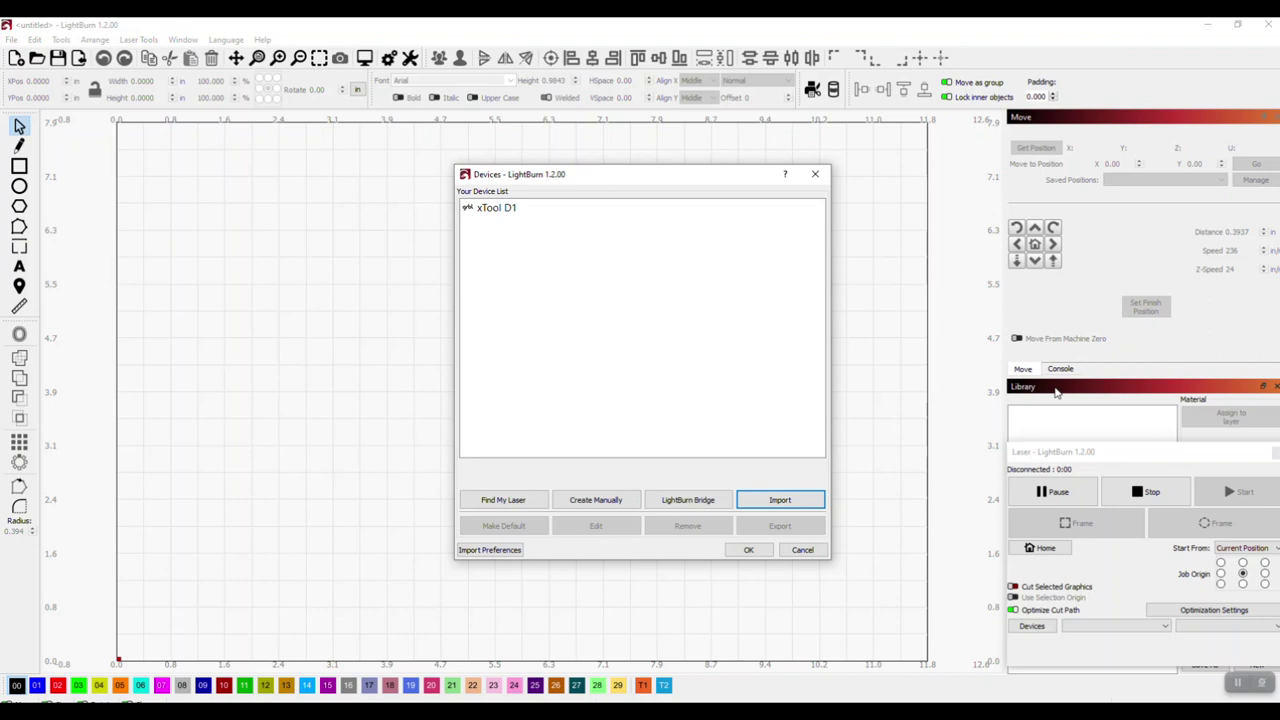
{"action": "left_click", "coordinate": [512, 213]}
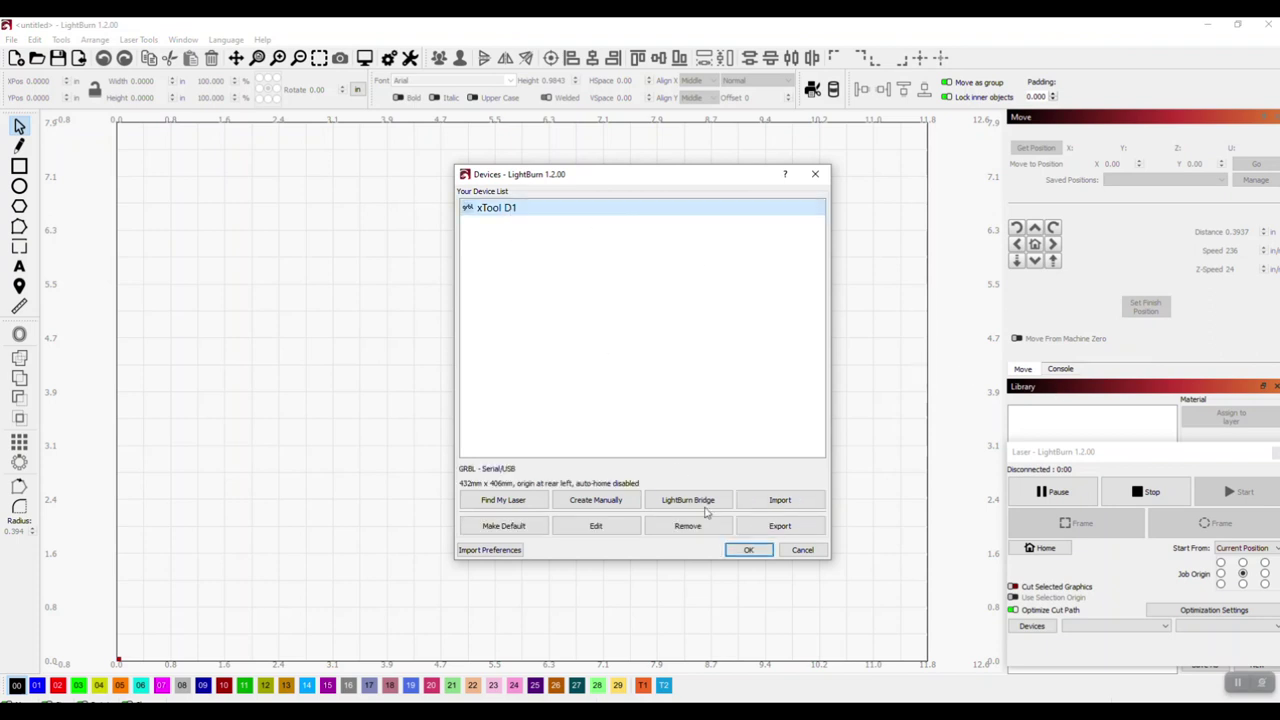
{"action": "left_click", "coordinate": [746, 550]}
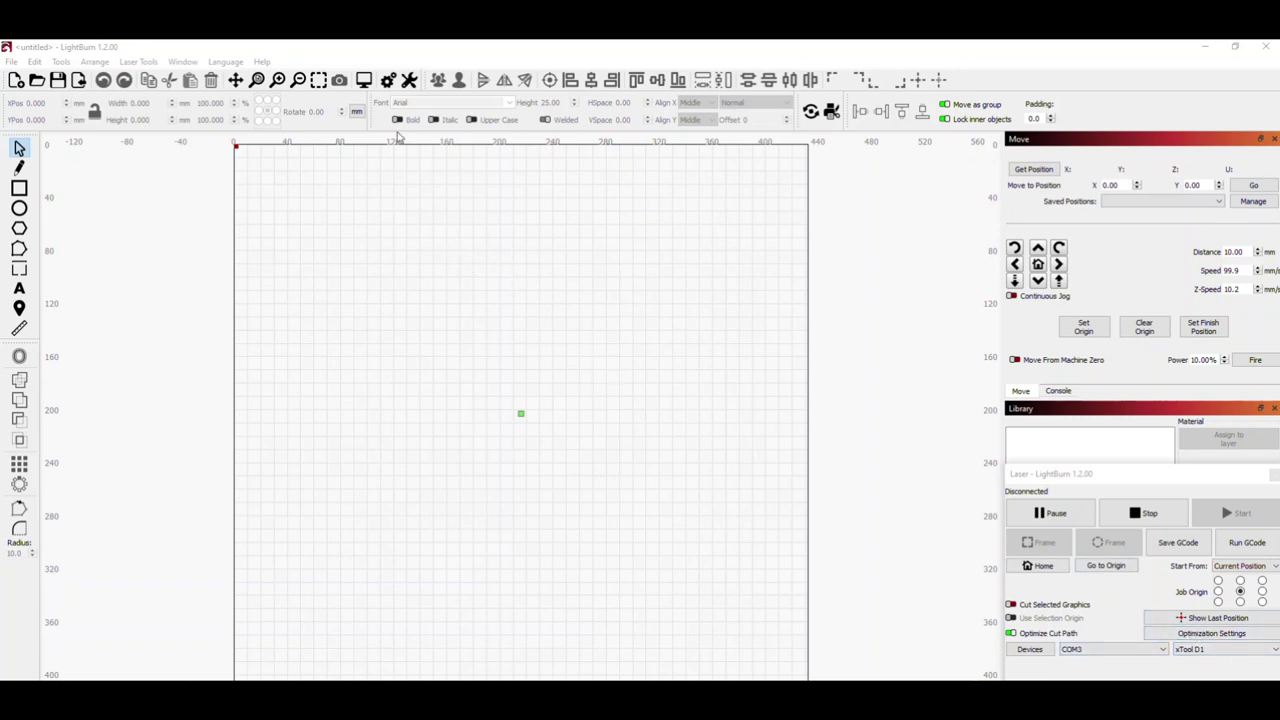
Step: Set the Better-for-diode speed units to mm/min in Settings and confirm
{"action": "left_click", "coordinate": [390, 87]}
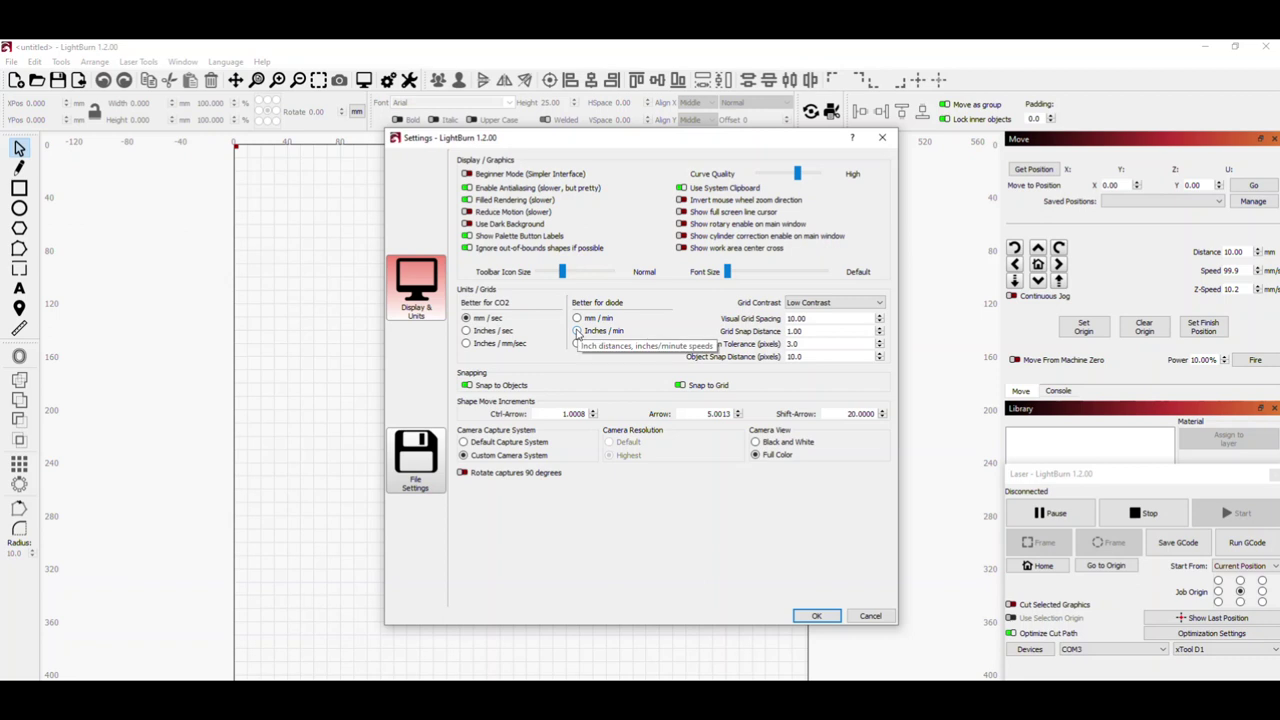
{"action": "left_click", "coordinate": [578, 319]}
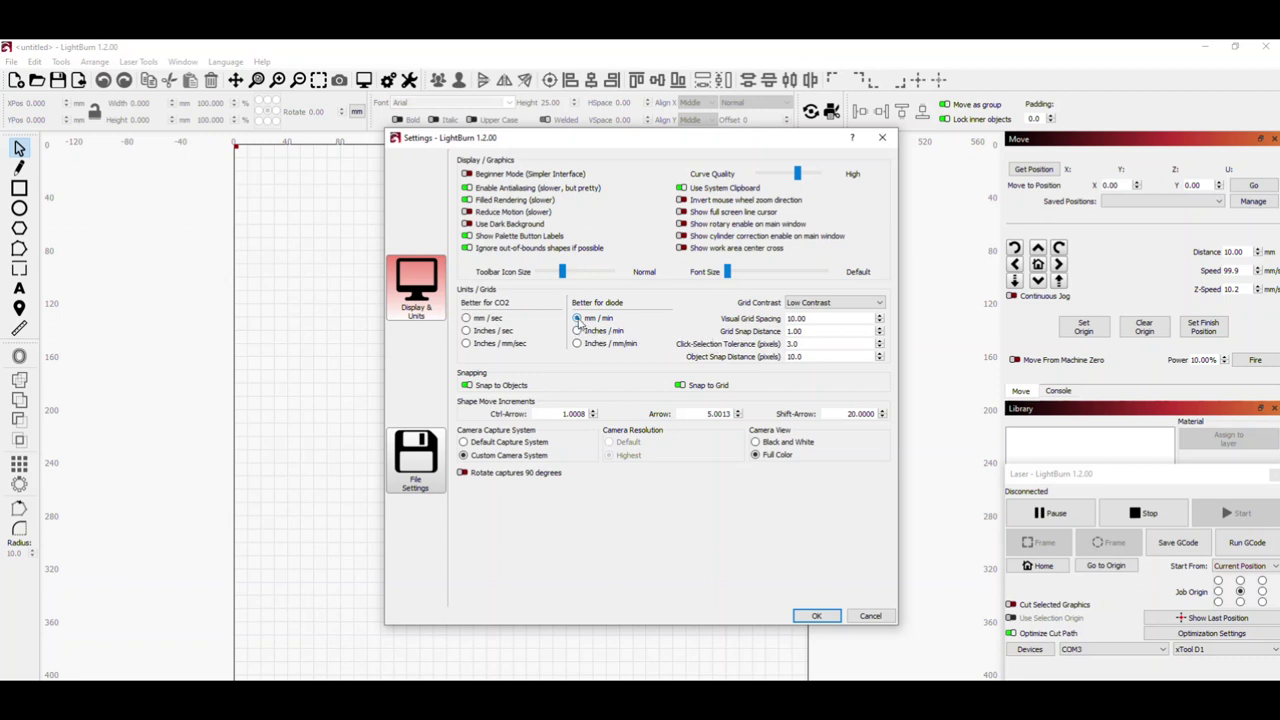
{"action": "left_click", "coordinate": [578, 331]}
{"action": "left_click", "coordinate": [577, 318]}
{"action": "left_click", "coordinate": [818, 616]}
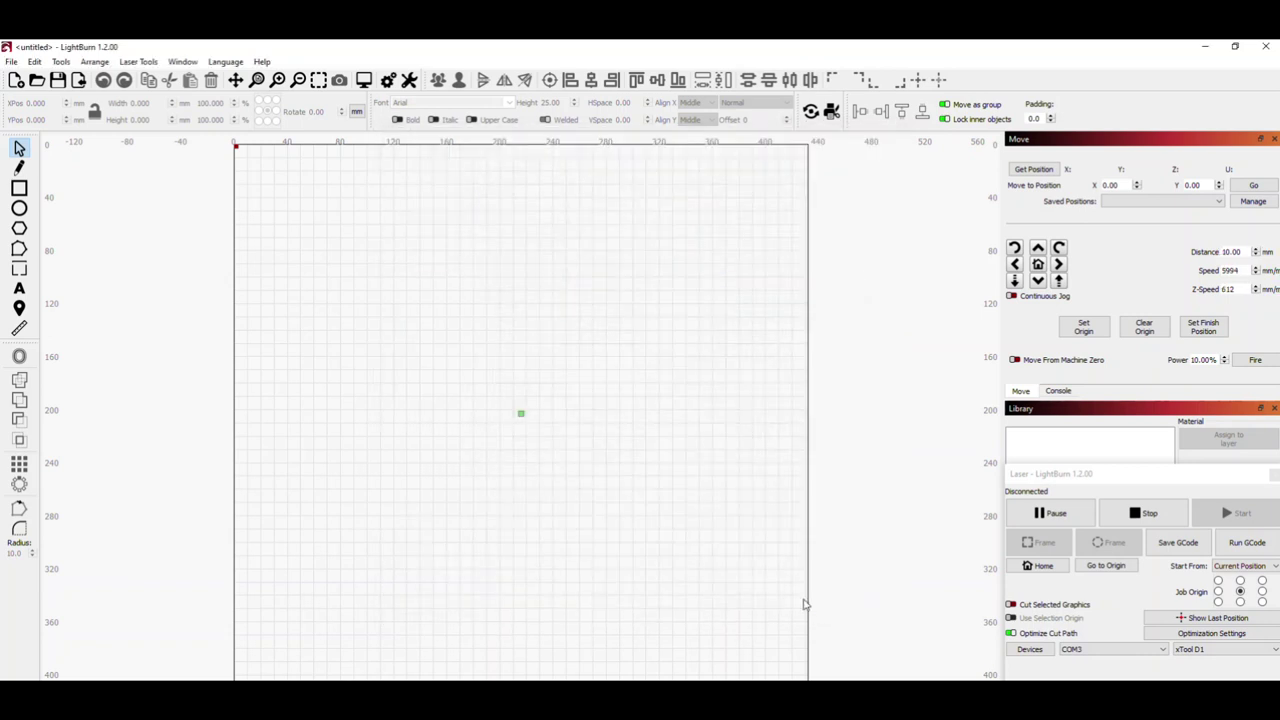
Step: Give xTool D1 a top-left origin, no pointer offset, and laser on when framing
{"action": "left_click", "coordinate": [408, 82]}
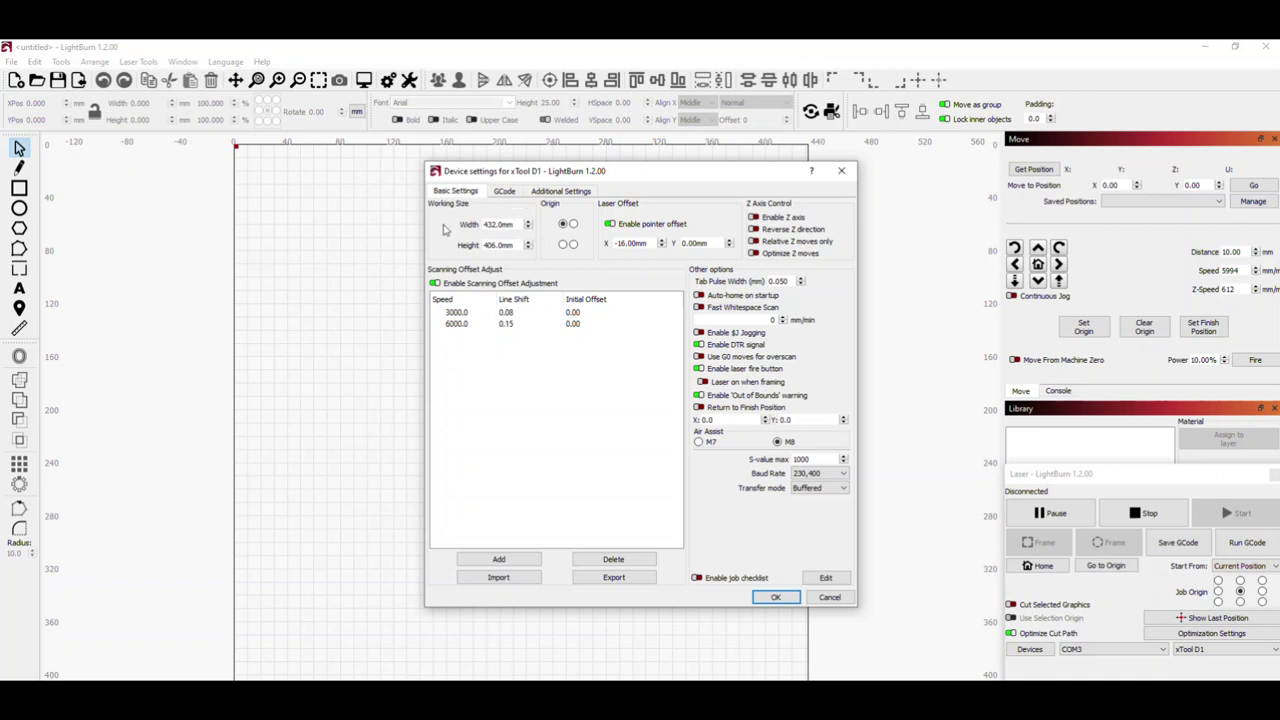
{"action": "left_click", "coordinate": [563, 224]}
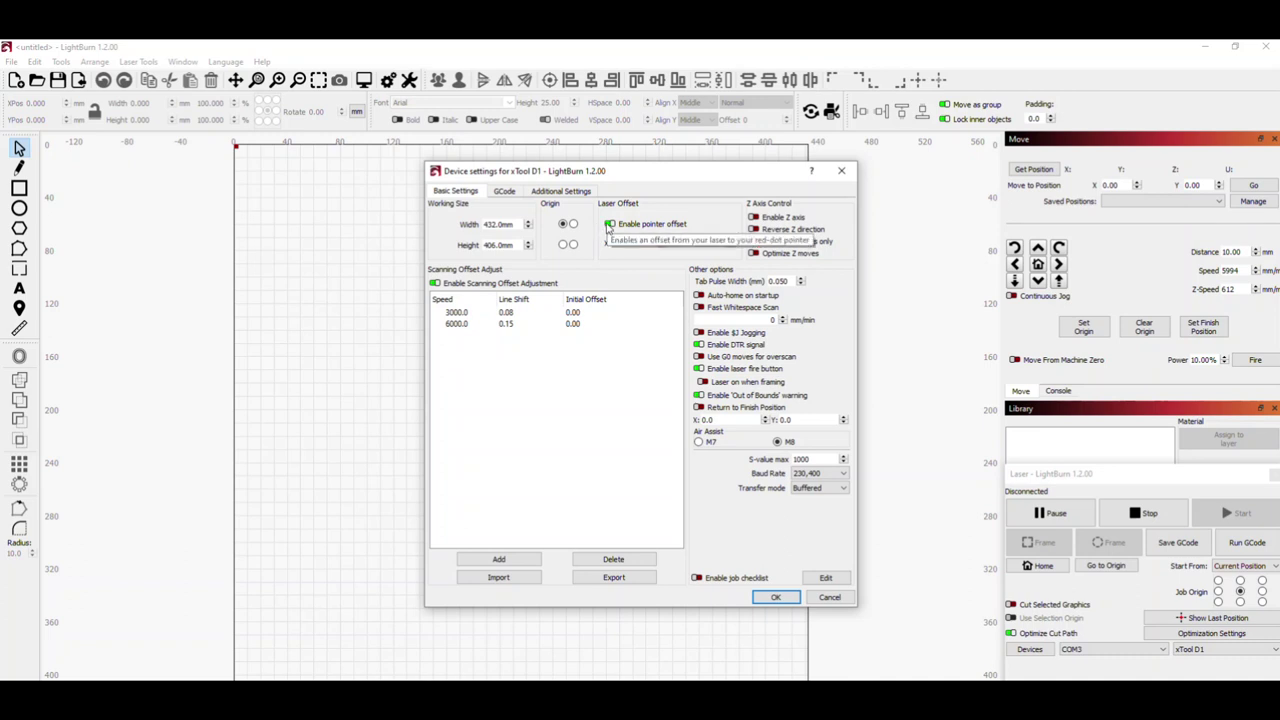
{"action": "left_click", "coordinate": [609, 225]}
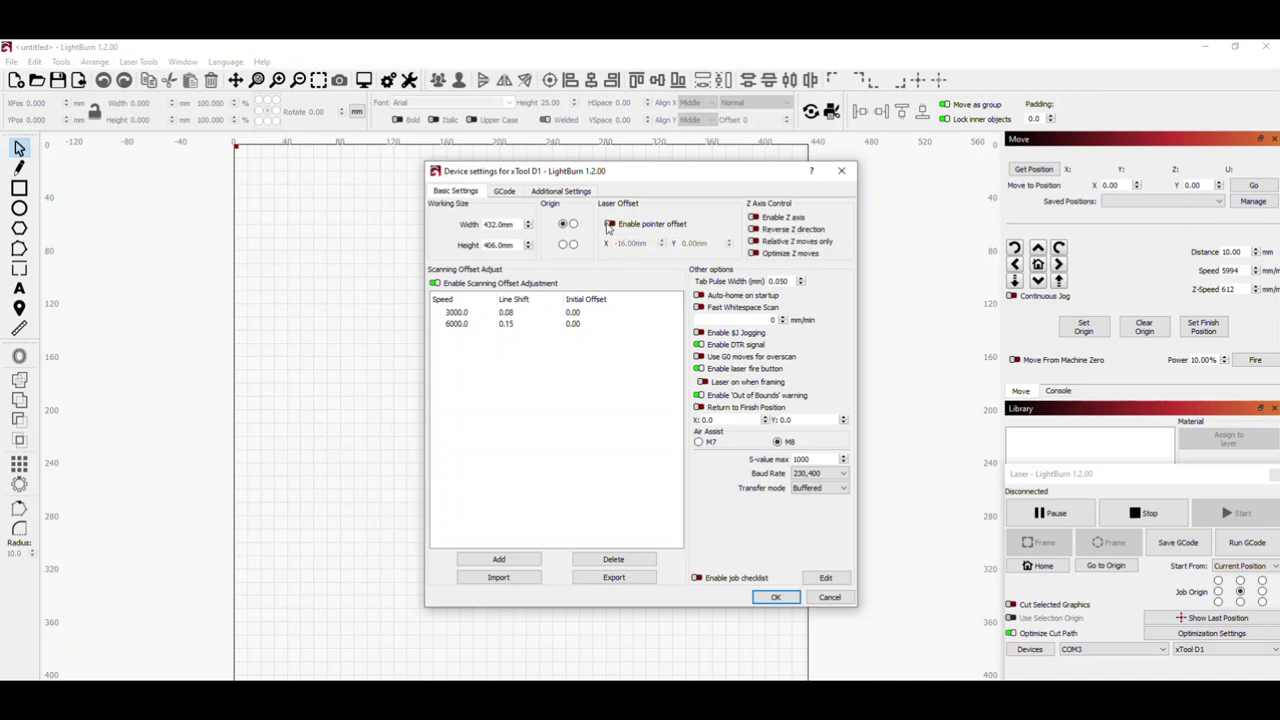
{"action": "left_click", "coordinate": [705, 384]}
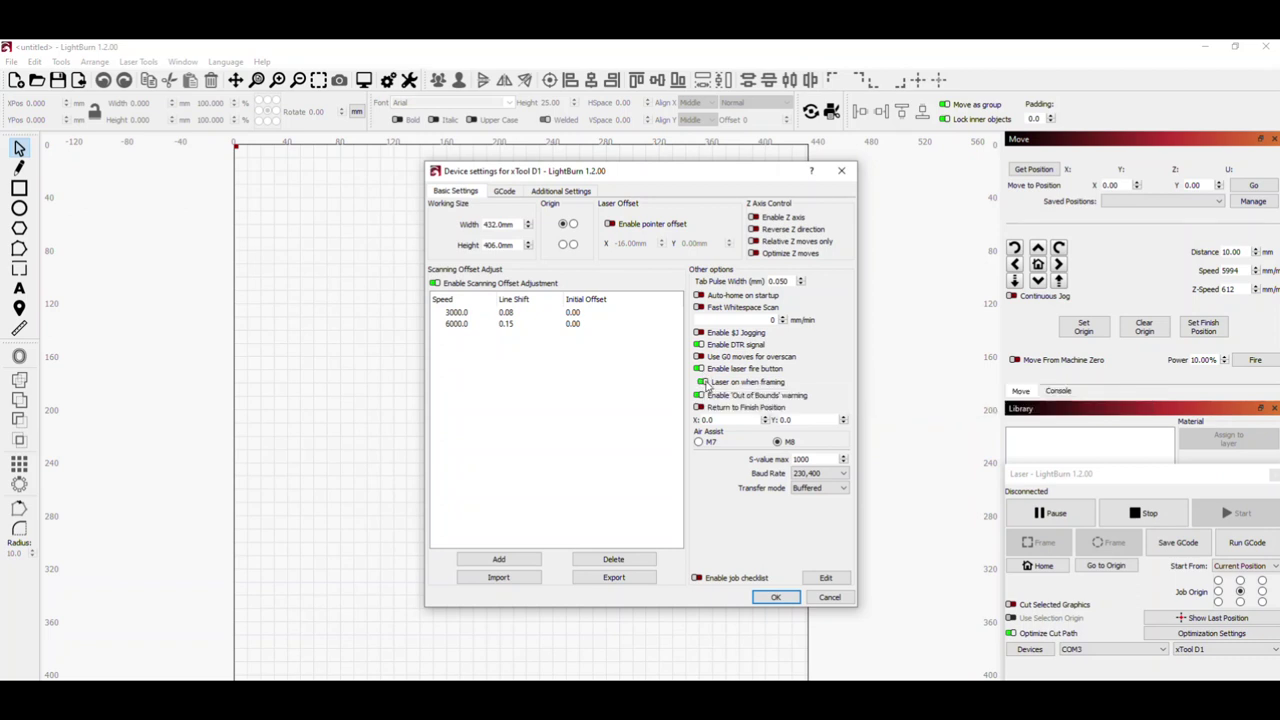